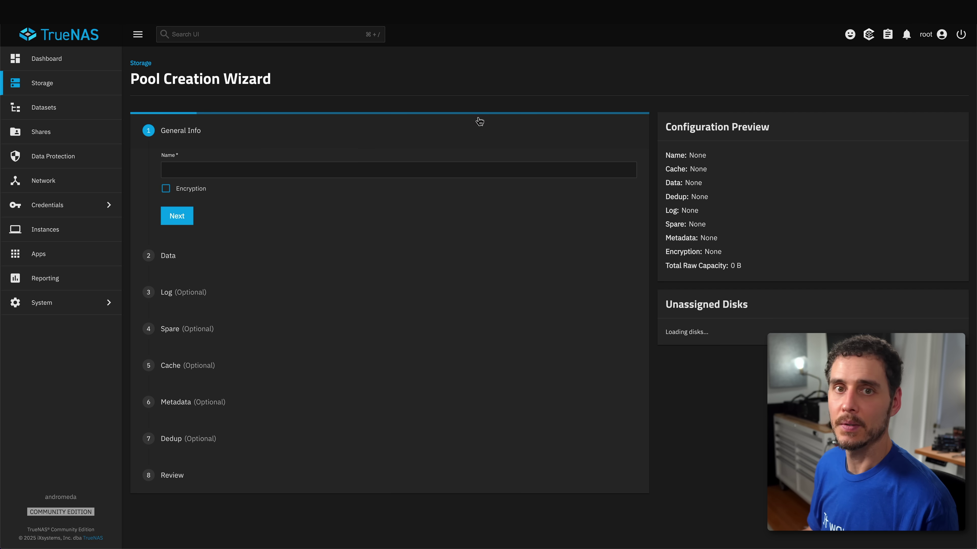
# - Name the new pool pond, leave it unencrypted, and proceed to the data vdev settings
pyautogui.click(211, 164)
pyautogui.write('pond')
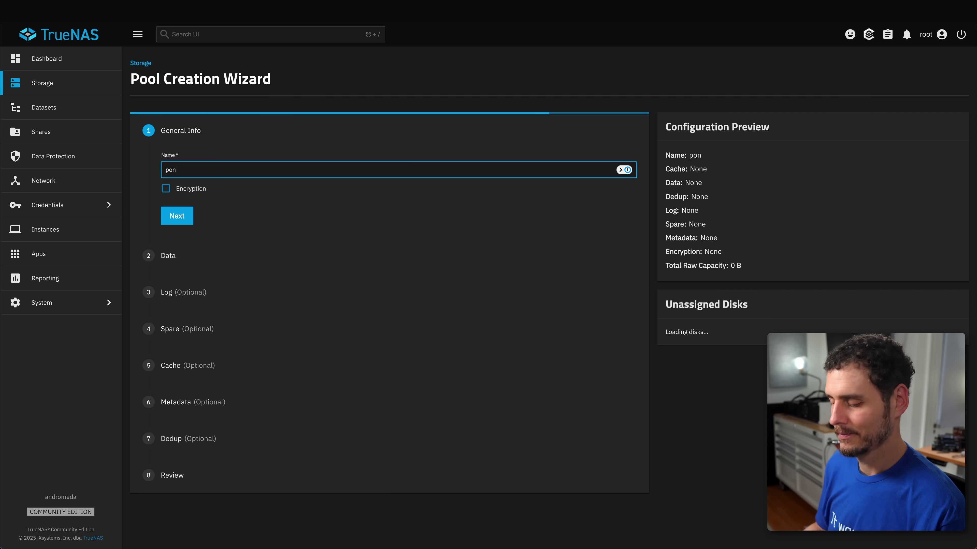
pyautogui.click(176, 221)
# - Configure the data vdev as a Mirror using the 12.73 TiB (HDD) disks and accept that section
pyautogui.click(214, 231)
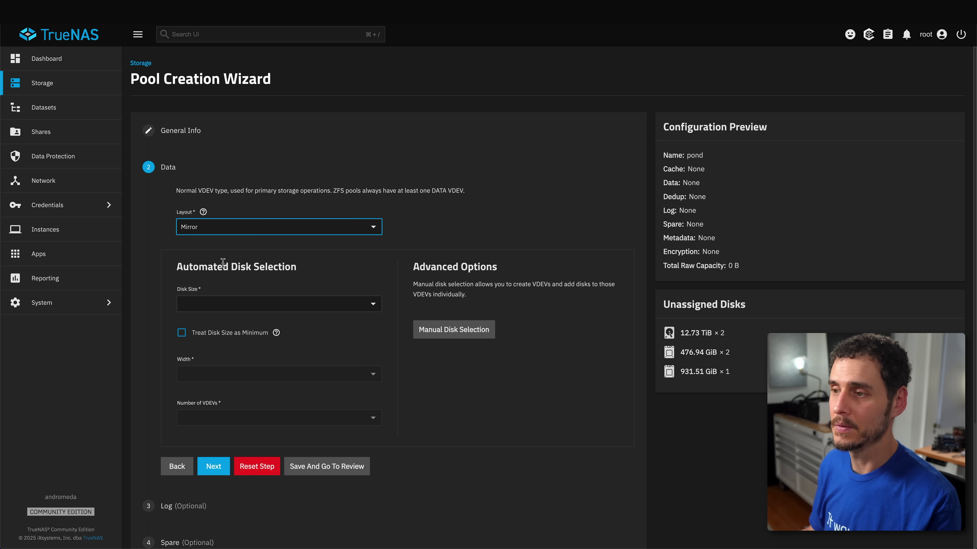
pyautogui.click(221, 302)
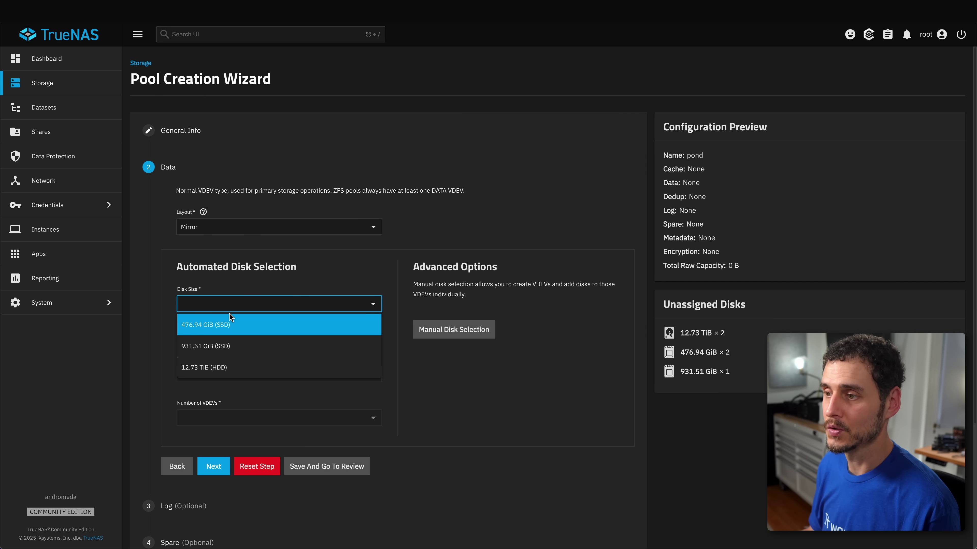
pyautogui.click(232, 366)
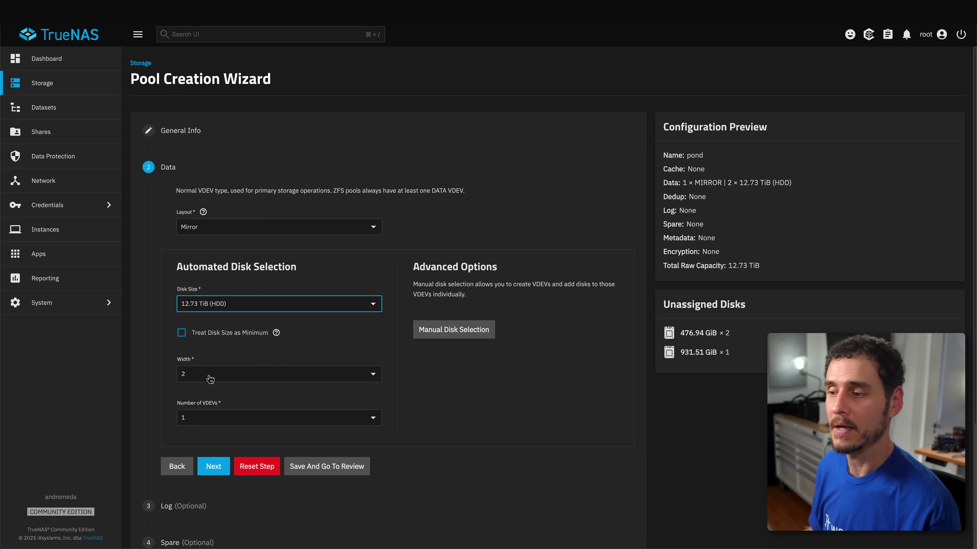
pyautogui.click(211, 465)
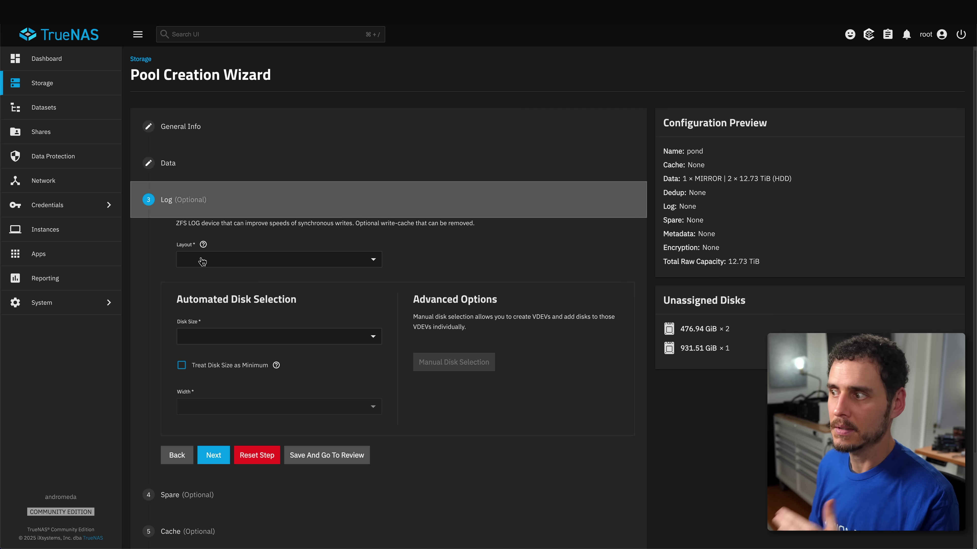
# - Add a Mirror metadata vdev using the 476.94 GiB (SSD) disks with a width of 2
pyautogui.scroll(-3, 207, 265)
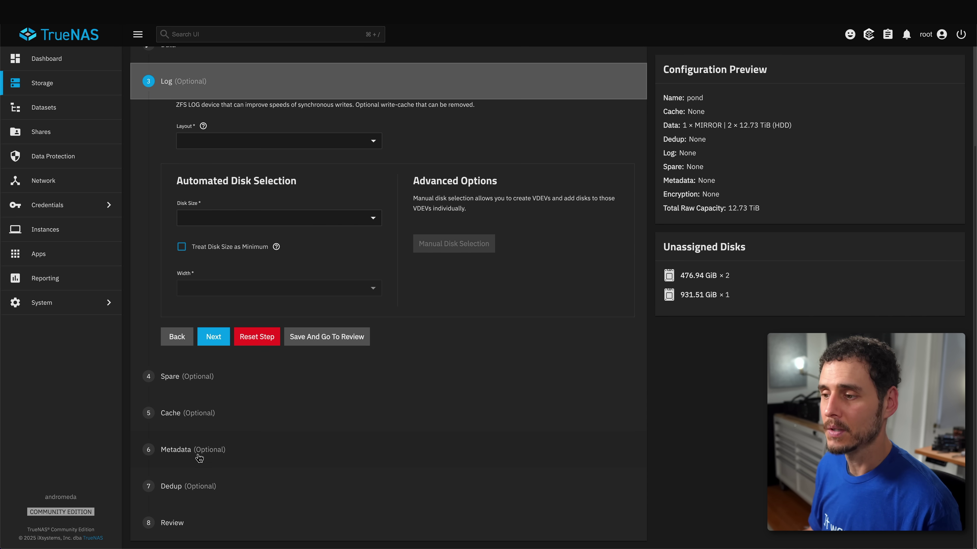
pyautogui.click(199, 458)
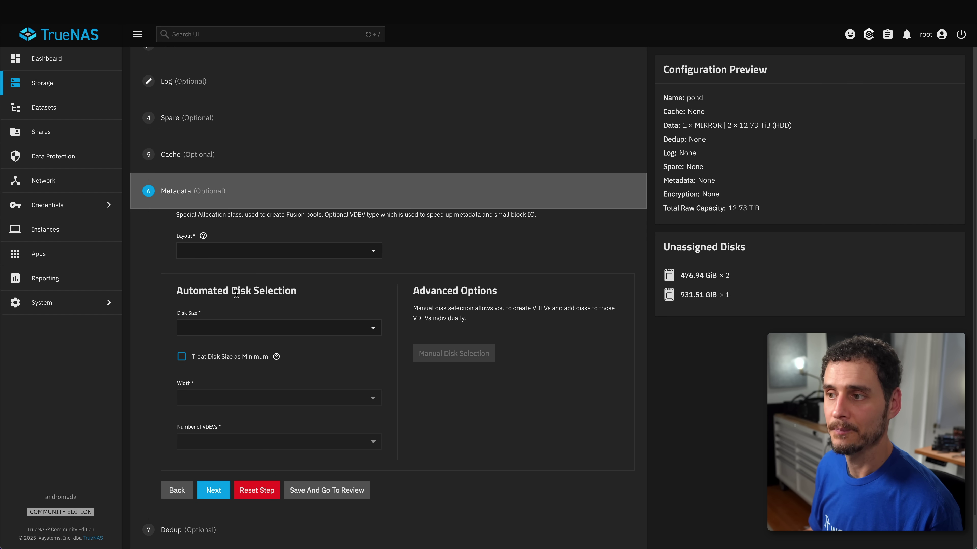
pyautogui.click(243, 254)
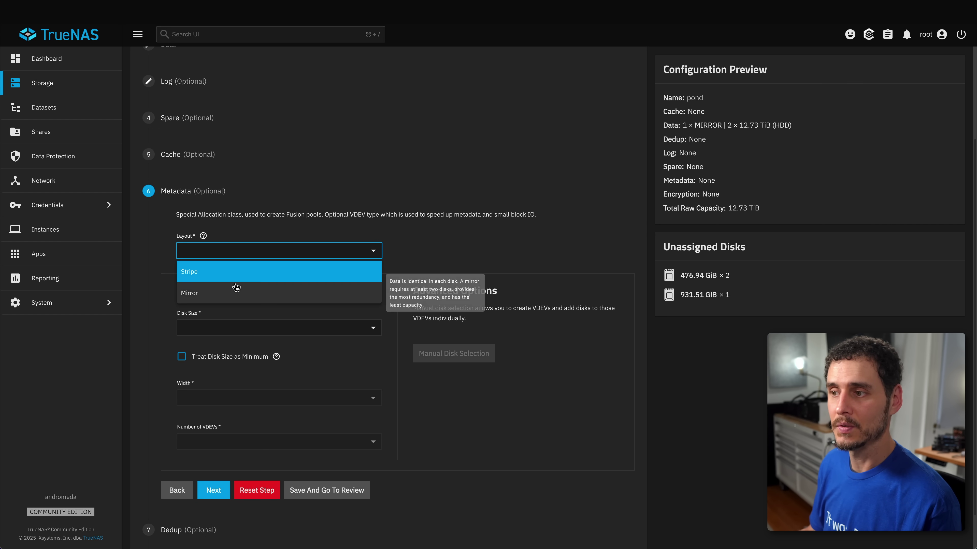
pyautogui.click(233, 293)
pyautogui.click(233, 334)
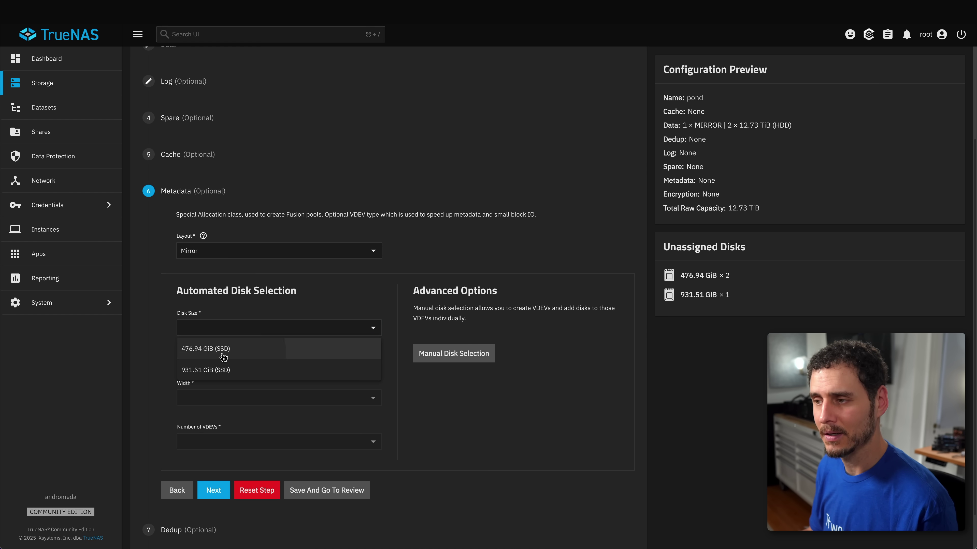
pyautogui.click(224, 349)
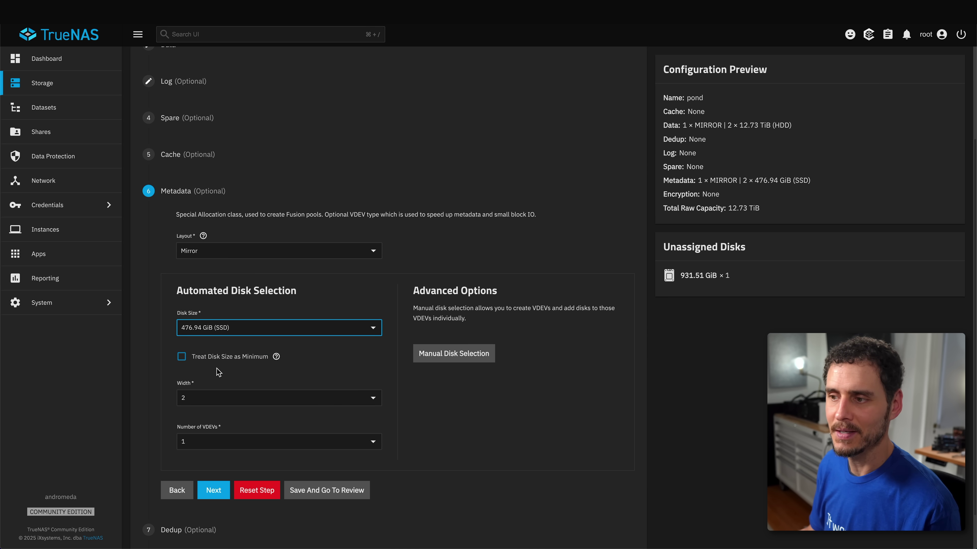
pyautogui.click(204, 399)
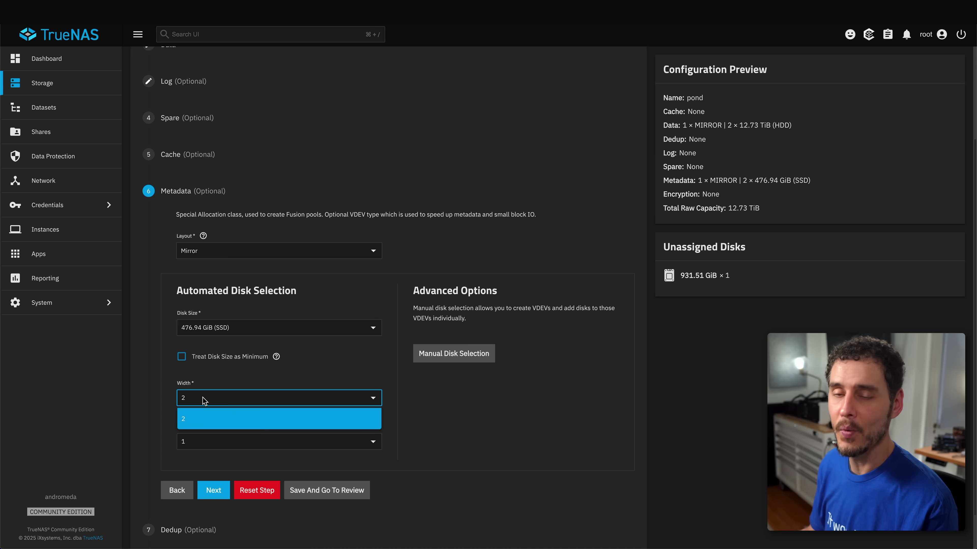
pyautogui.click(167, 393)
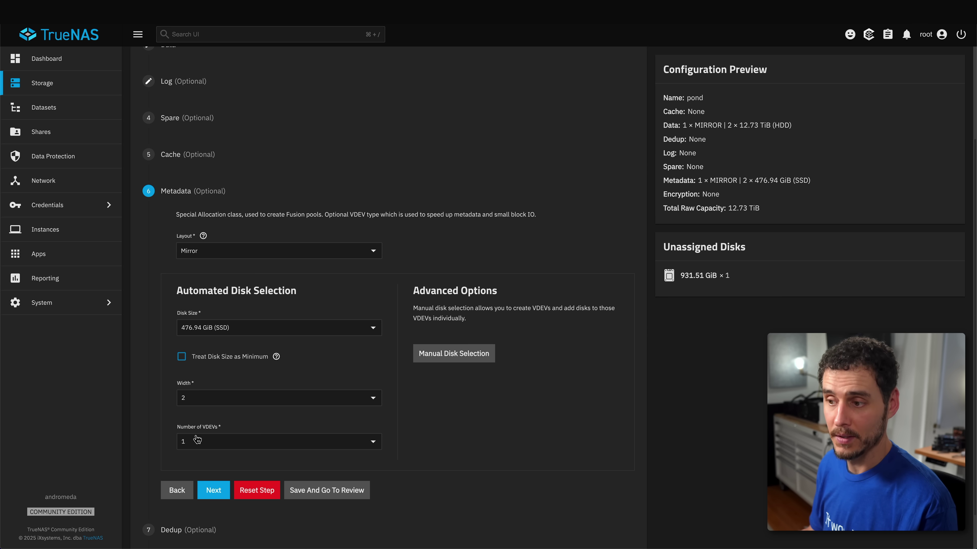
pyautogui.click(222, 485)
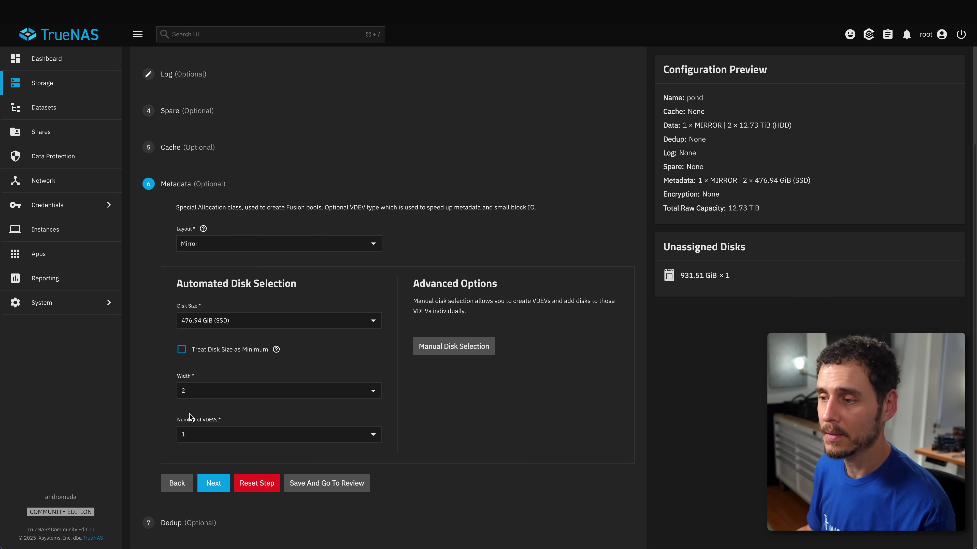
# - Proceed to the review and create the pool, confirming that the contents of all added disks will be erased
pyautogui.click(214, 495)
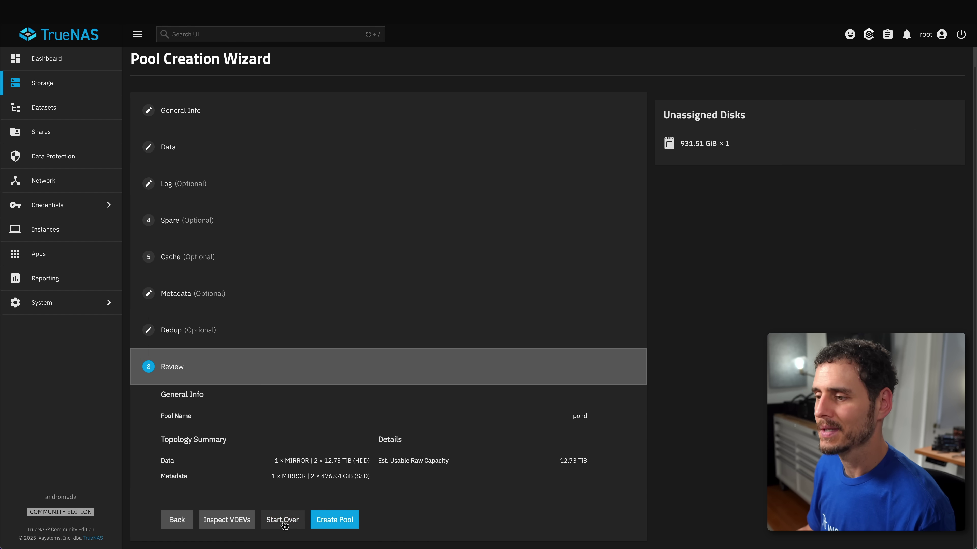
pyautogui.click(331, 523)
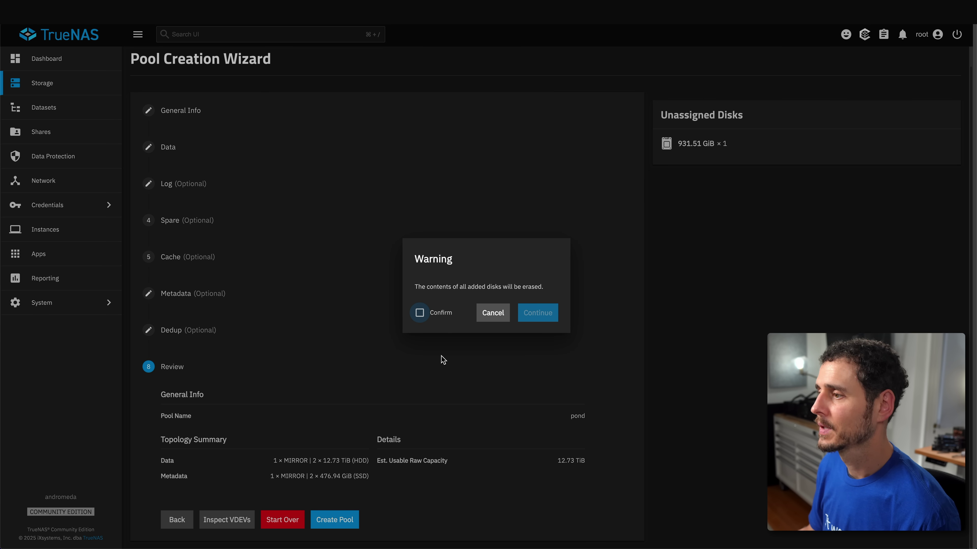
pyautogui.click(430, 317)
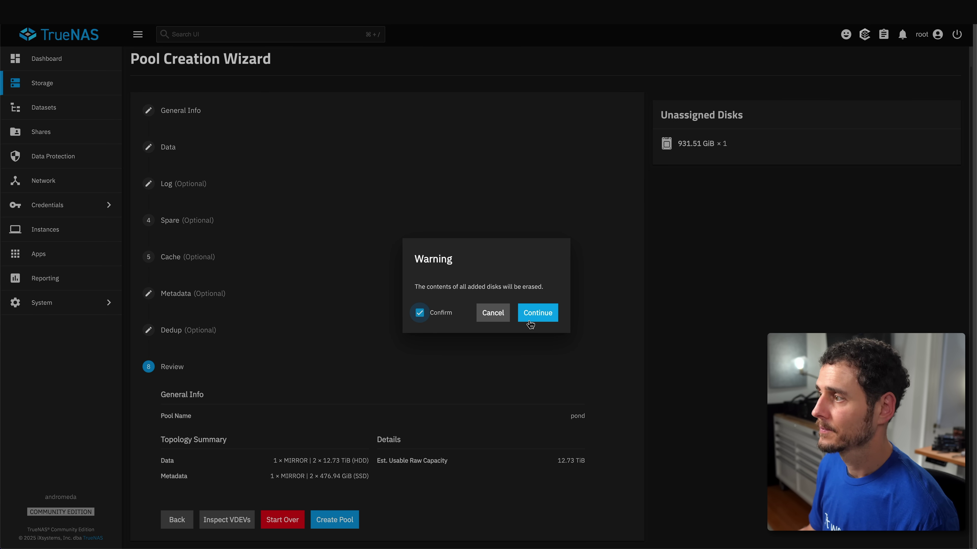
pyautogui.click(528, 321)
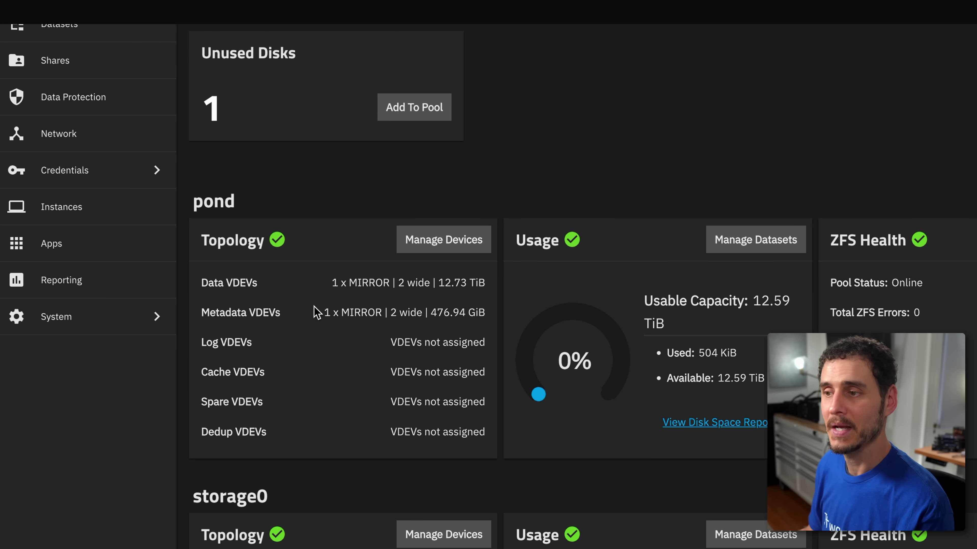
# - Open pond's device management and examine the member disks of the data and metadata mirrors
pyautogui.click(440, 257)
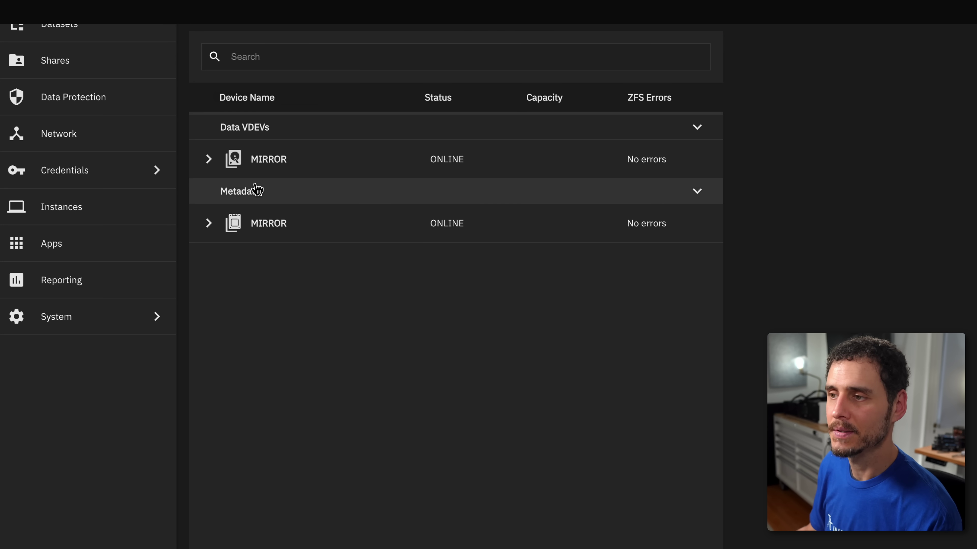
pyautogui.click(252, 173)
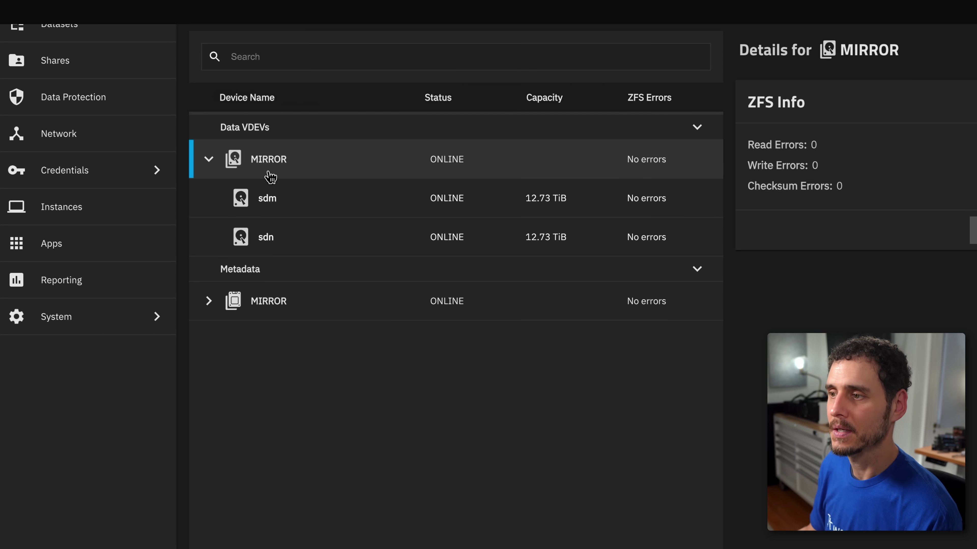
pyautogui.click(284, 207)
pyautogui.click(287, 242)
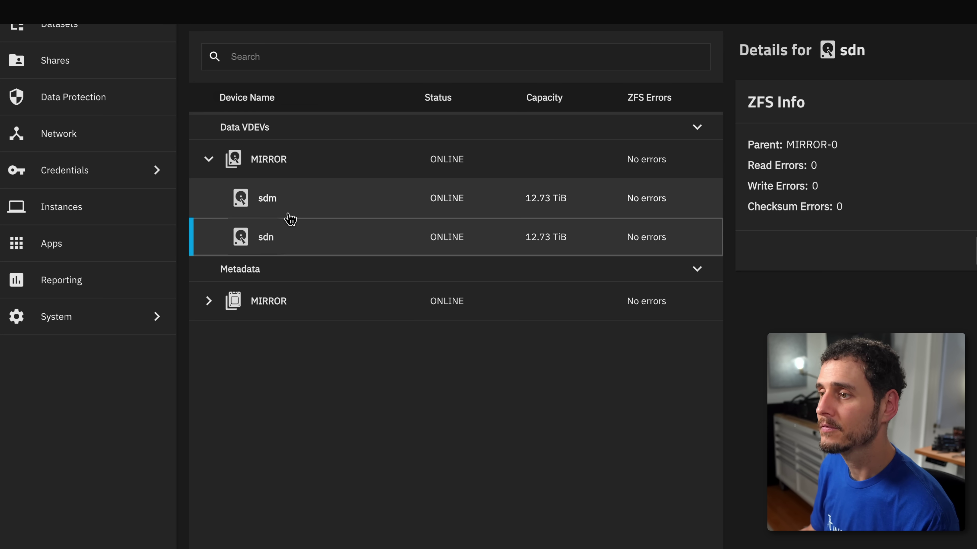
pyautogui.click(287, 215)
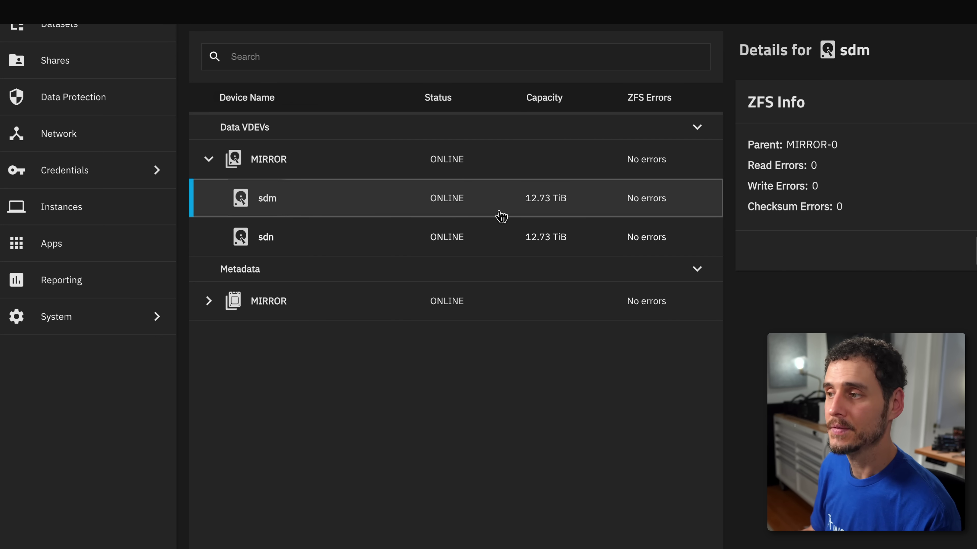
pyautogui.click(497, 237)
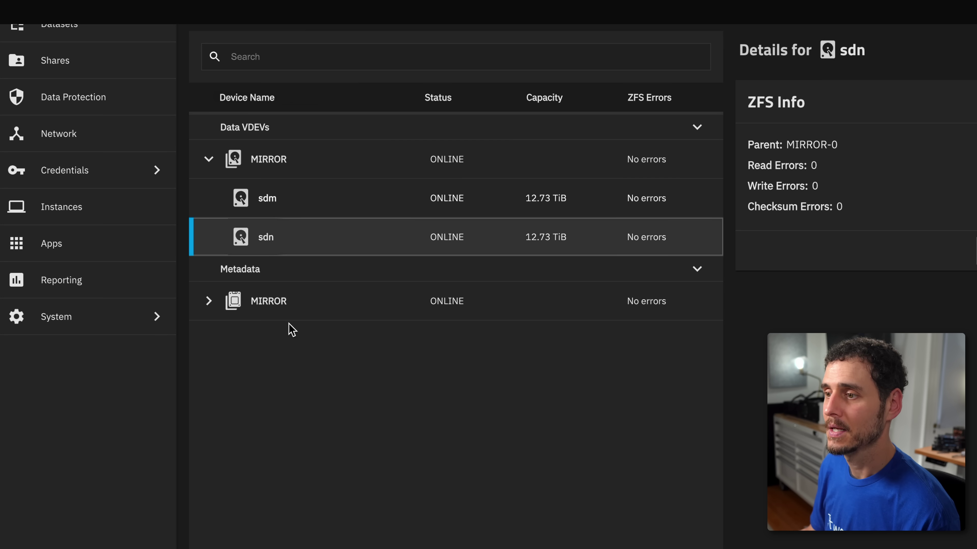
pyautogui.click(260, 313)
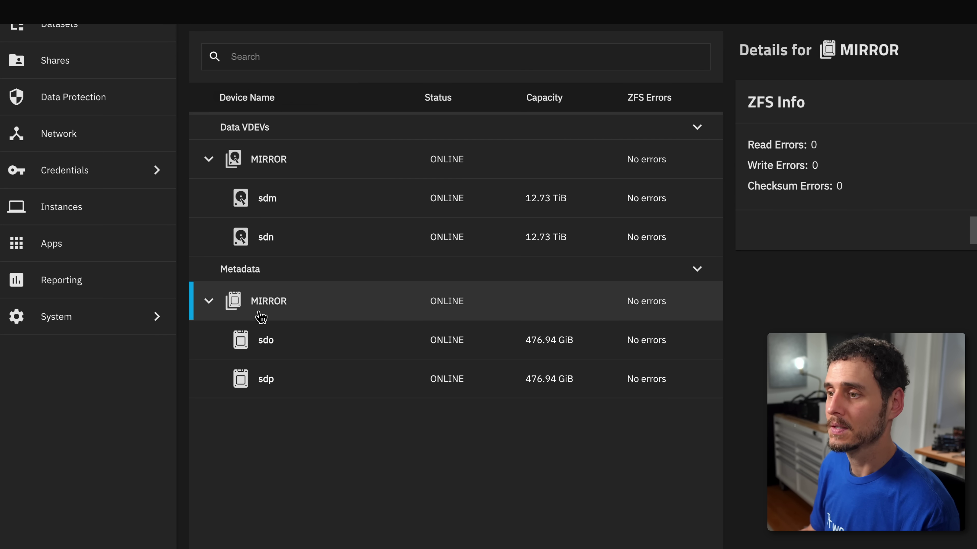
pyautogui.click(293, 334)
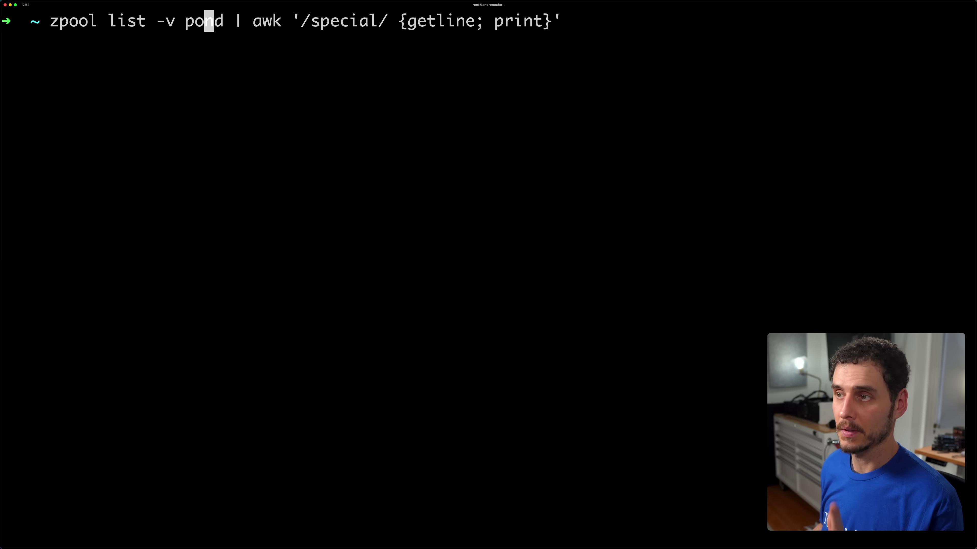
# - In the terminal, run `zpool list -v pond | awk '/special/ {getline; print}'` and check the special mirror's size, free and allocated space
pyautogui.press('Right')
pyautogui.press('Right')
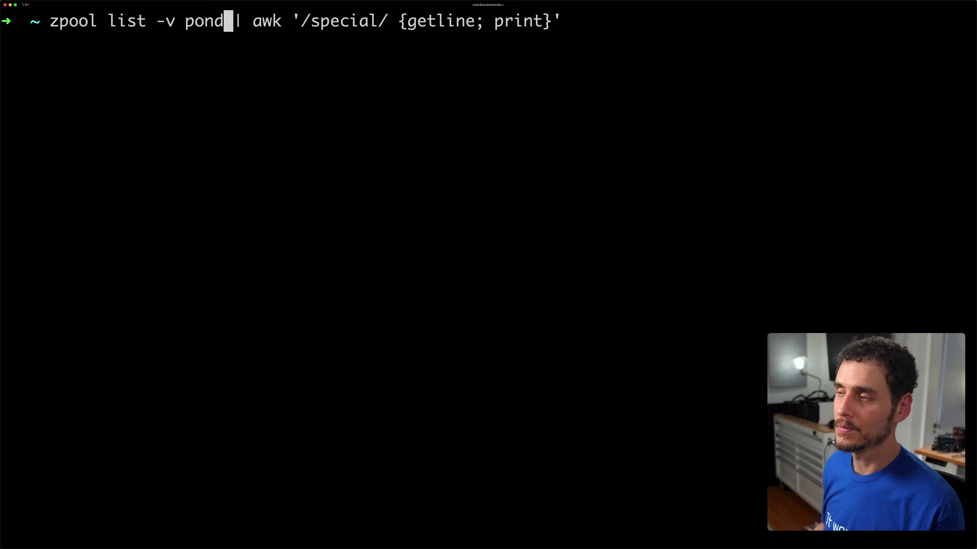
pyautogui.press('Right')
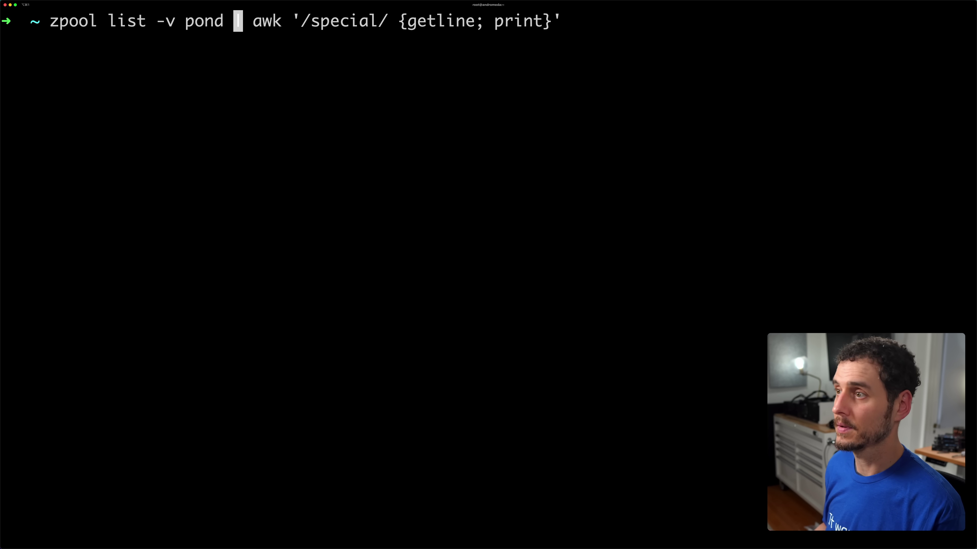
pyautogui.press('Return')
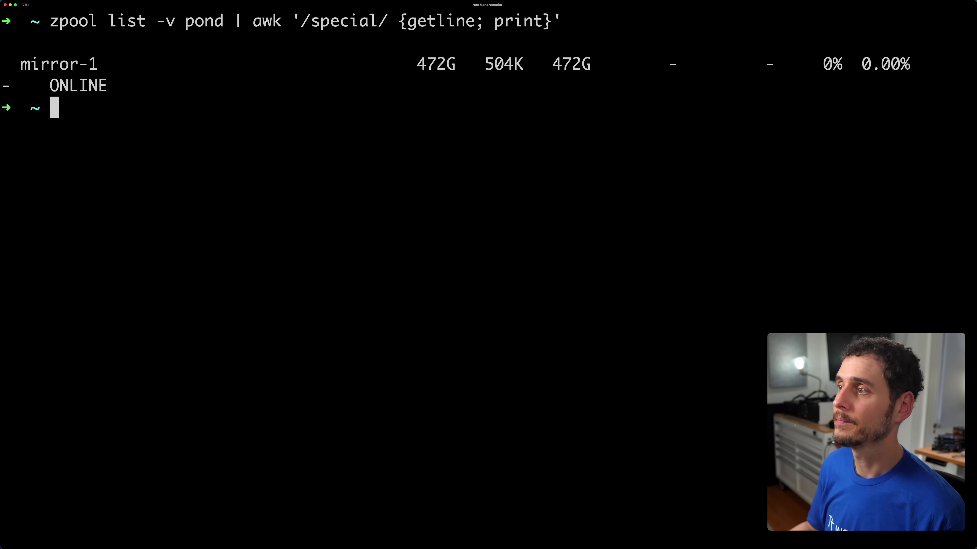
pyautogui.doubleClick(437, 62)
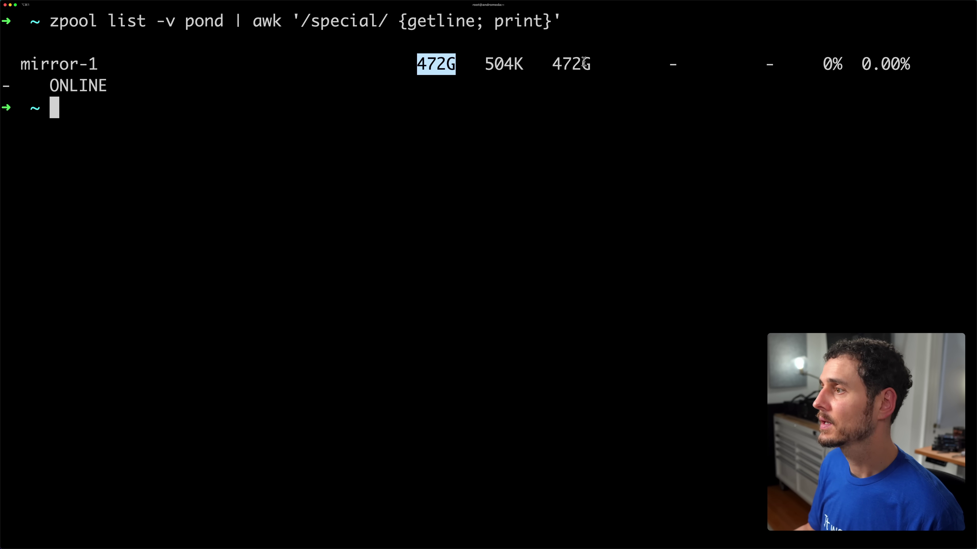
pyautogui.doubleClick(571, 63)
pyautogui.click(511, 61)
pyautogui.doubleClick(511, 62)
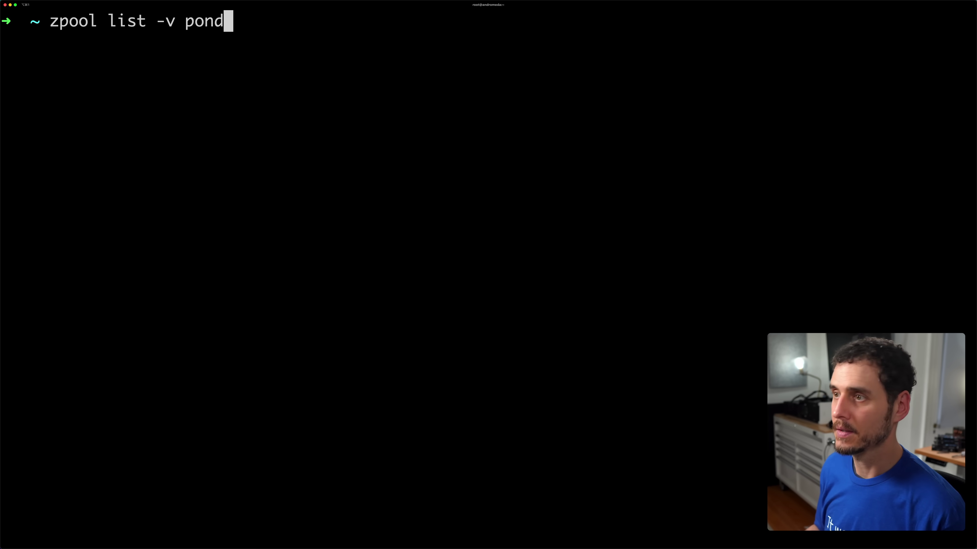
# - Run `zpool list -v pond` to examine the special mirror's allocation, and query the small-block setting with `zfs get special_small_blocks pond -r`
pyautogui.press('Return')
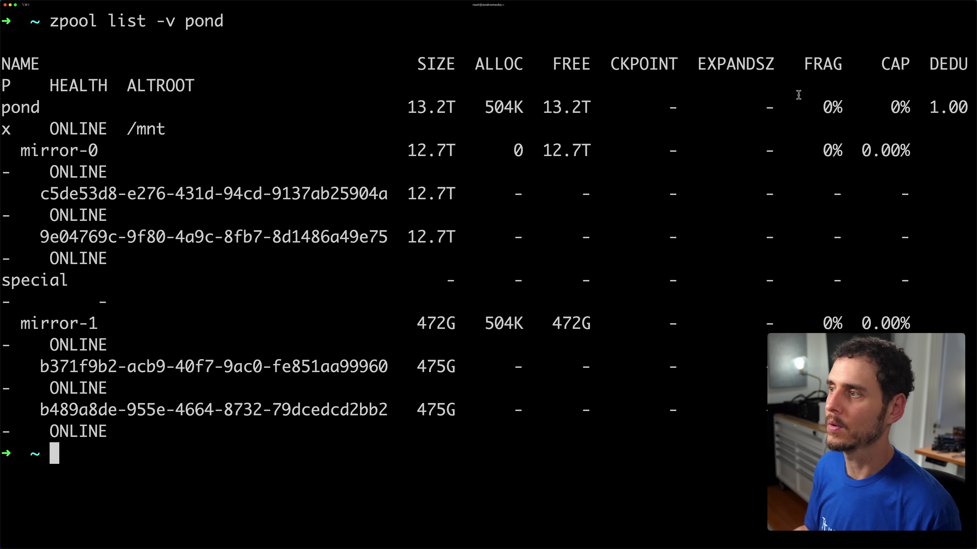
pyautogui.moveTo(494, 318); pyautogui.dragTo(522, 322)
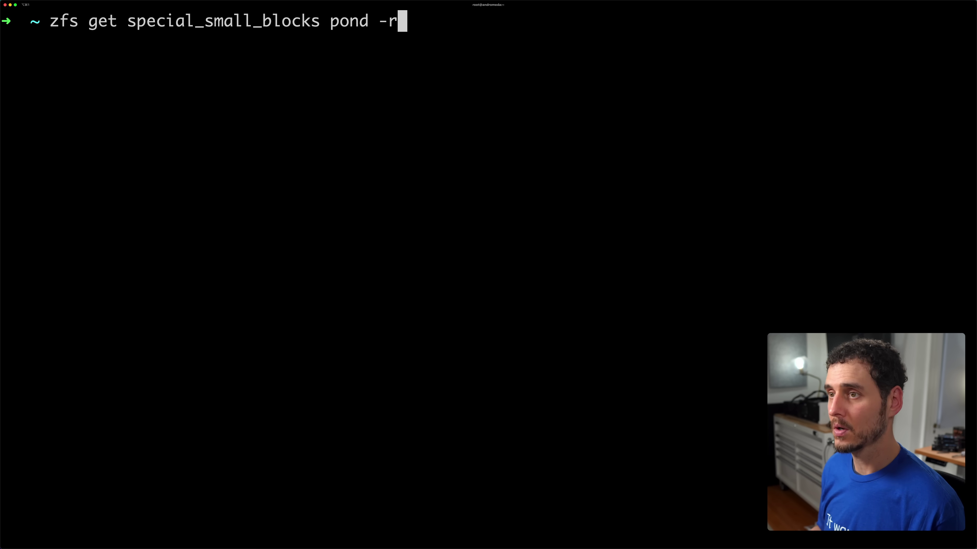
pyautogui.press('Return')
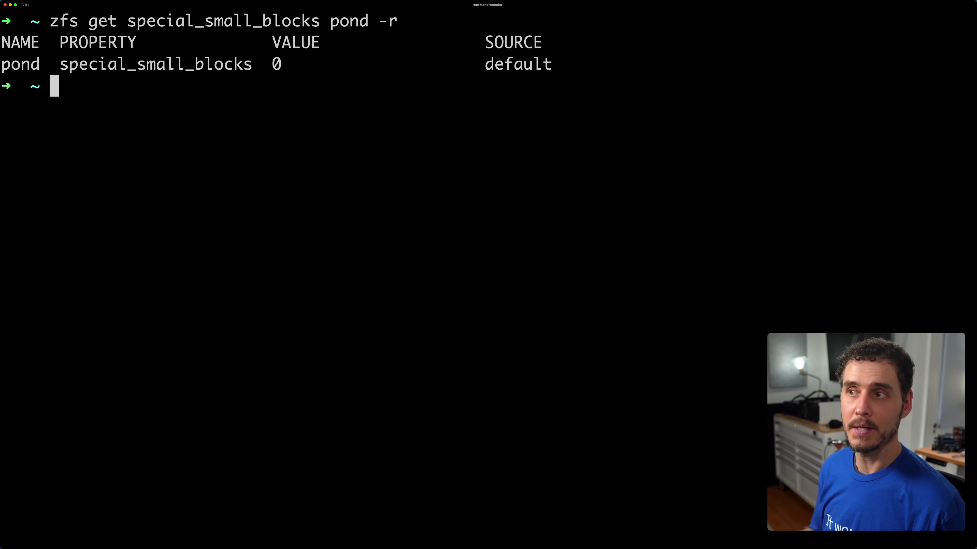
# - Set the pool's small-block threshold to 128K by running `zfs set special_small_blocks=128K pond`
pyautogui.write('zfs set special_small_blocks=128K pond')
pyautogui.press('Left')
pyautogui.press('Left')
pyautogui.press('Left')
pyautogui.press('Left')
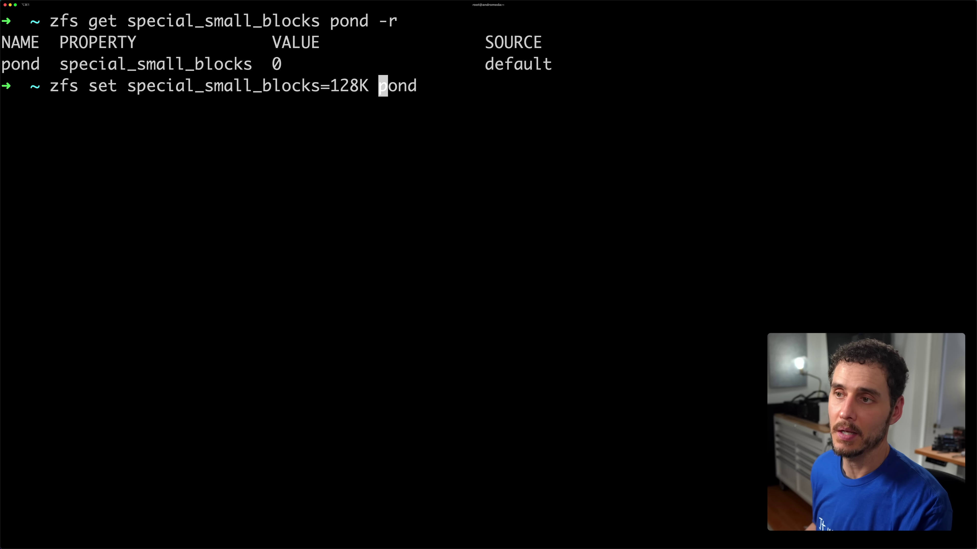
pyautogui.press('Left')
pyautogui.press('Left')
pyautogui.press('Left')
pyautogui.press('Left')
pyautogui.press('Left')
pyautogui.press('Left')
pyautogui.press('Left')
pyautogui.press('Left')
pyautogui.press('Left')
pyautogui.press('Left')
pyautogui.press('Left')
pyautogui.press('Left')
pyautogui.press('Left')
pyautogui.press('Left')
pyautogui.press('Left')
pyautogui.press('Left')
pyautogui.press('Left')
pyautogui.press('Left')
pyautogui.press('Left')
pyautogui.press('Left')
pyautogui.press('Left')
pyautogui.press('Left')
pyautogui.press('Right')
pyautogui.press('Right')
pyautogui.press('Right')
pyautogui.press('Right')
pyautogui.press('Right')
pyautogui.press('Right')
pyautogui.press('Right')
pyautogui.press('Right')
pyautogui.press('Right')
pyautogui.press('Right')
pyautogui.press('Right')
pyautogui.press('Right')
pyautogui.press('Right')
pyautogui.press('Right')
pyautogui.press('Right')
pyautogui.press('Right')
pyautogui.press('Right')
pyautogui.press('Right')
pyautogui.press('Right')
pyautogui.press('Right')
pyautogui.press('Right')
pyautogui.press('Right')
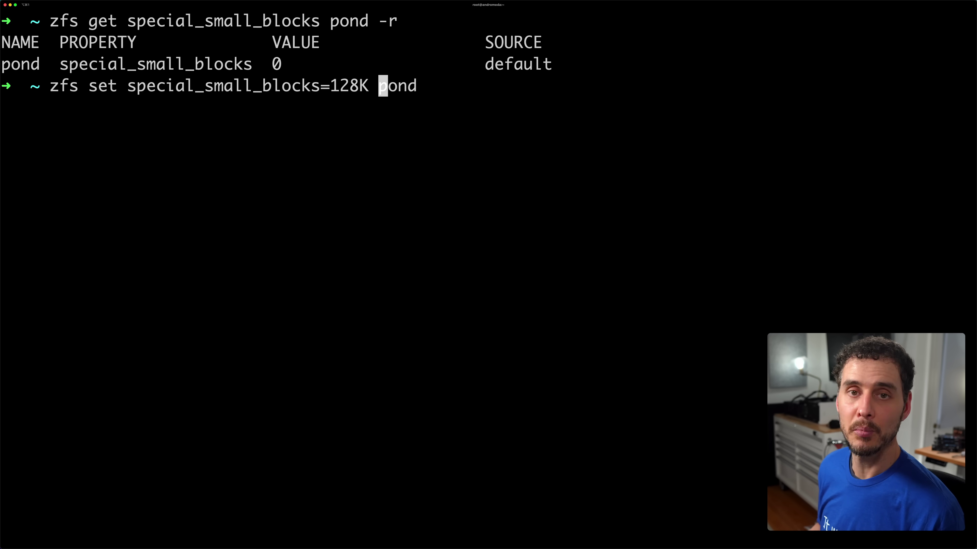
pyautogui.press('Right')
pyautogui.press('Return')
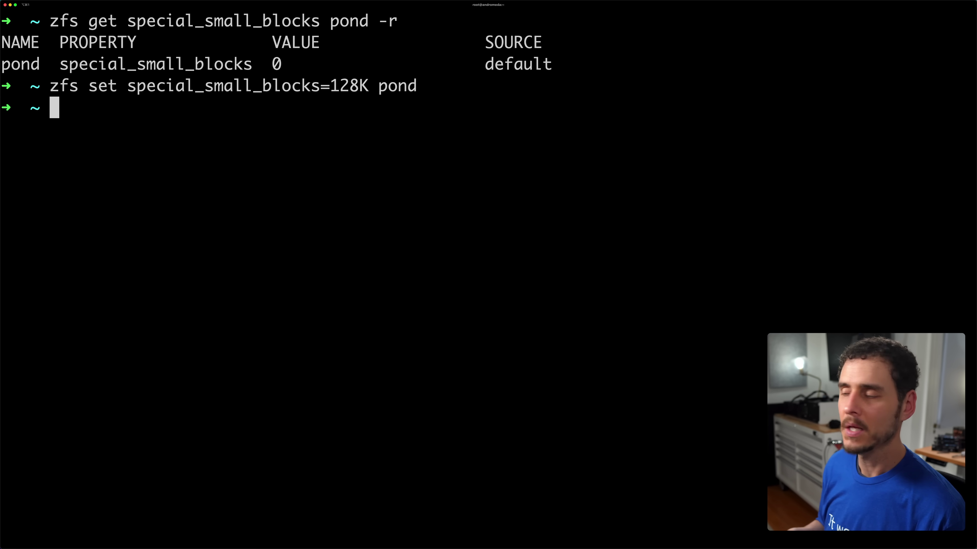
# - Apply the 128K small-block threshold to the pool again with `zfs set special_small_blocks=128K pond`
pyautogui.press('Up')
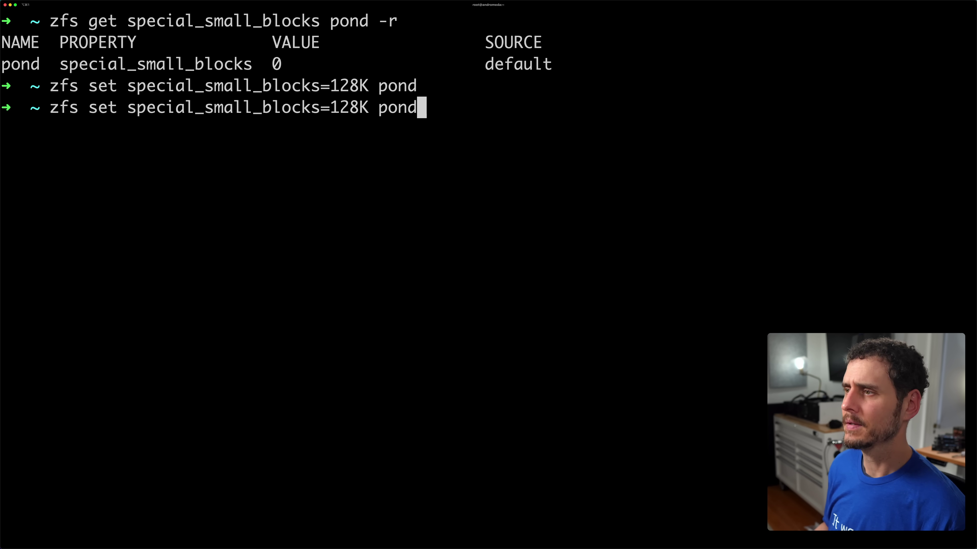
pyautogui.write('/')
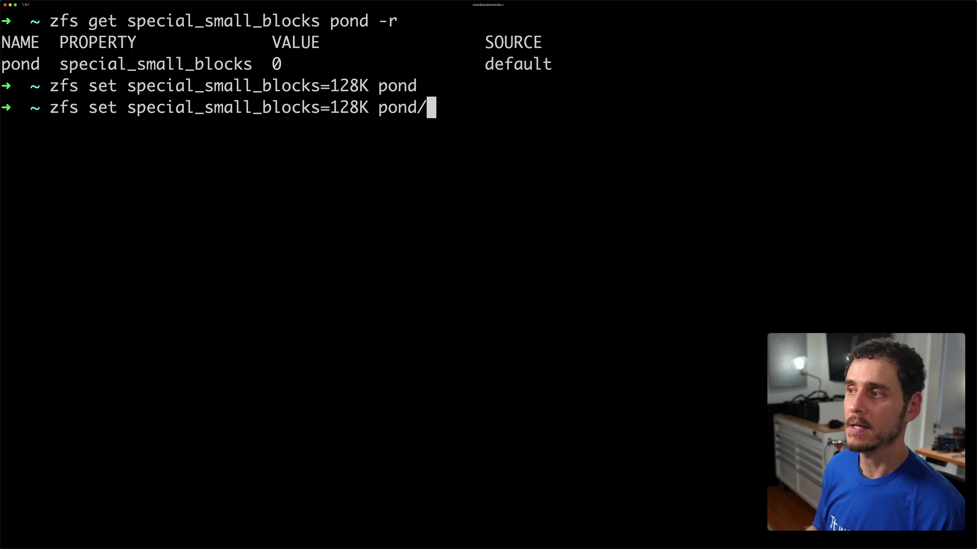
pyautogui.press('BackSpace')
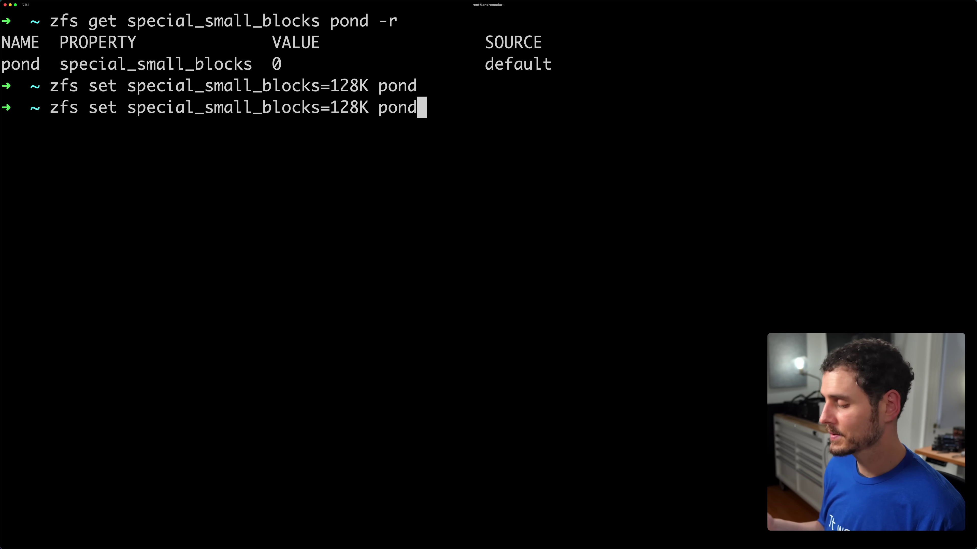
pyautogui.press('Return')
# - Check the pool's small-block setting by running `zfs get special_small_blocks pond -r`
pyautogui.press('Up')
pyautogui.press('Up')
pyautogui.press('Up')
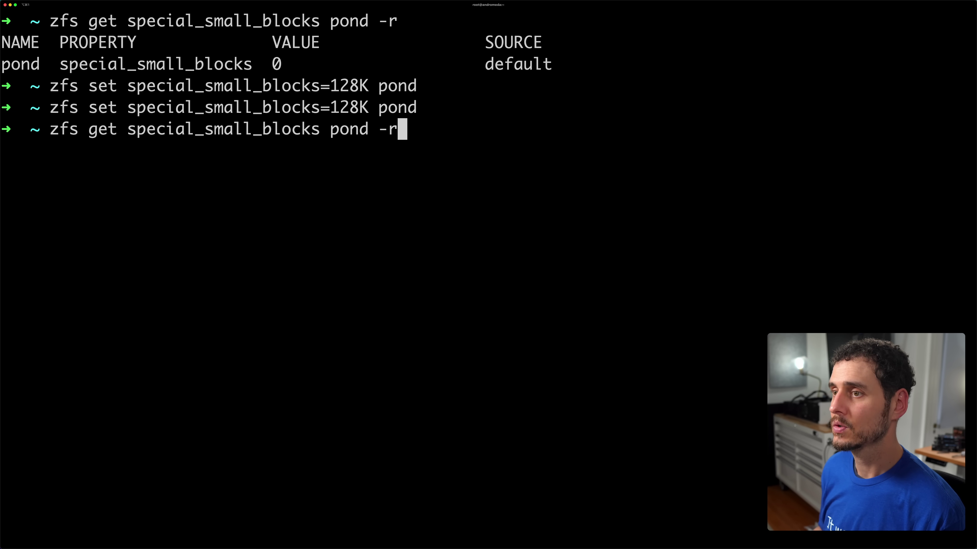
pyautogui.press('Return')
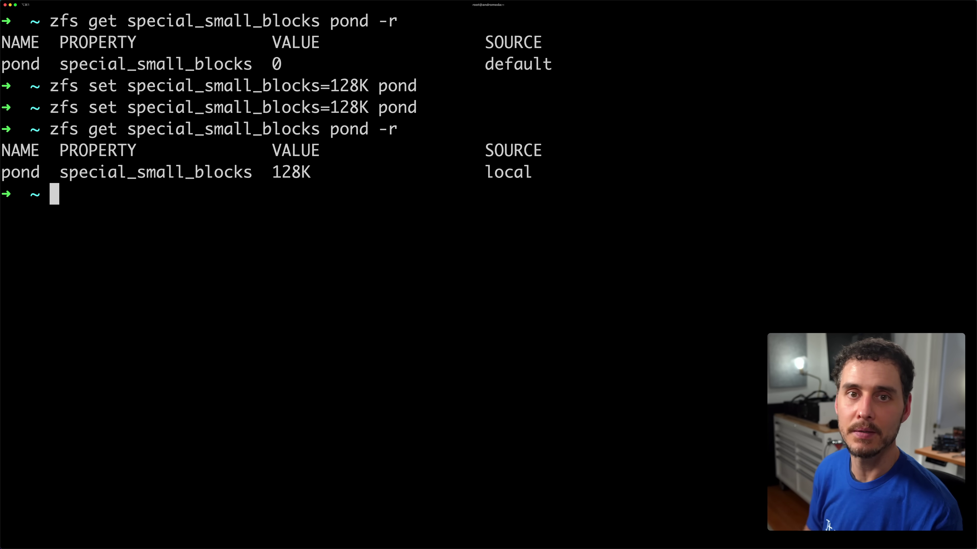
# - Go to /mnt/pond, create a directory named test-1 there and change into it
pyautogui.write('cd /mnt/pond')
pyautogui.press('Return')
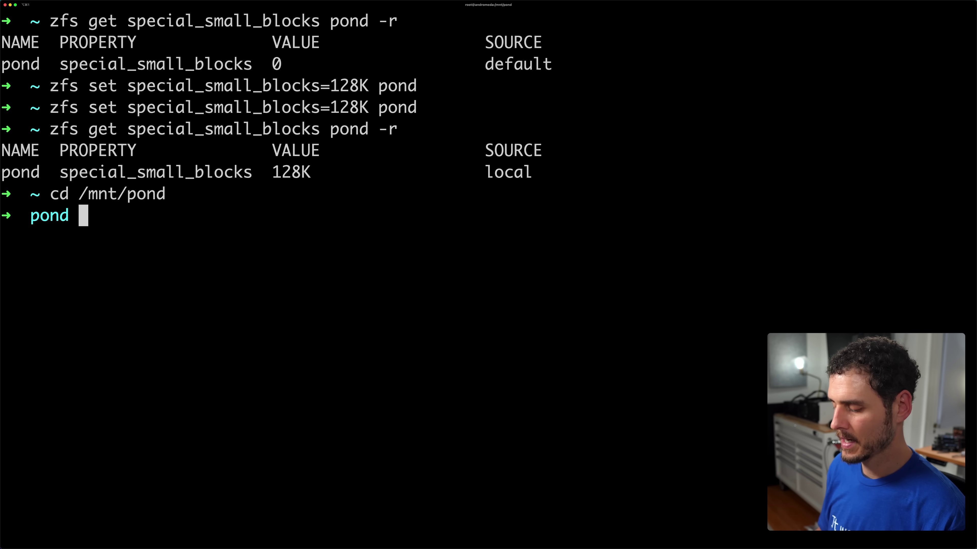
pyautogui.write('mkdir test-1')
pyautogui.press('Return')
pyautogui.write('cd cd')
pyautogui.press('BackSpace')
pyautogui.press('BackSpace')
pyautogui.write('t')
pyautogui.press('Tab')
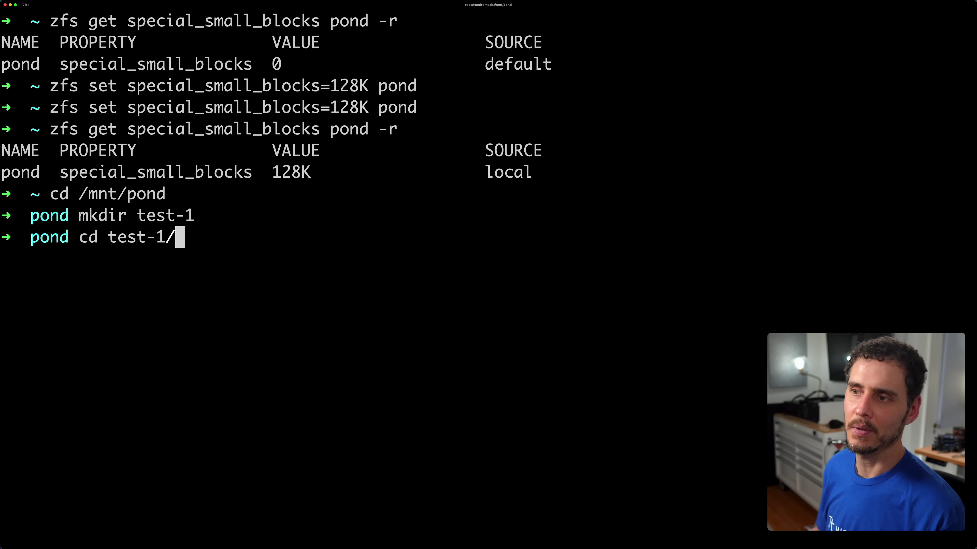
pyautogui.press('Return')
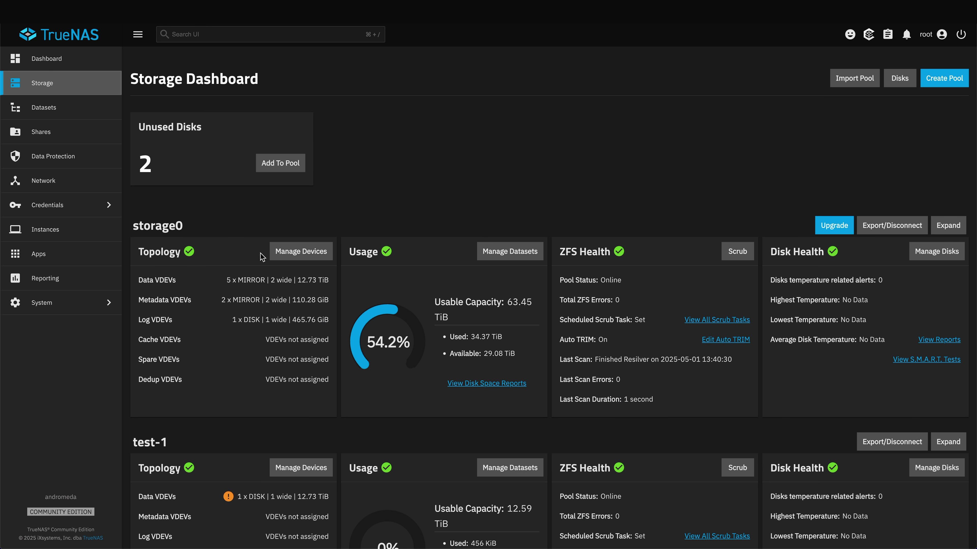
# - In TrueNAS, examine the member disks of the test-1 and test-2 pools, including test-2's metadata device
pyautogui.click(296, 469)
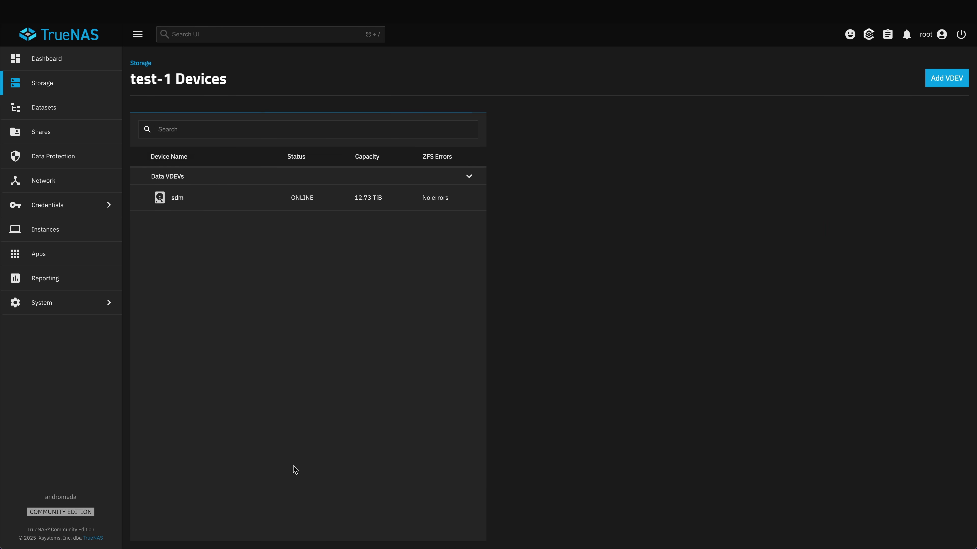
pyautogui.click(180, 203)
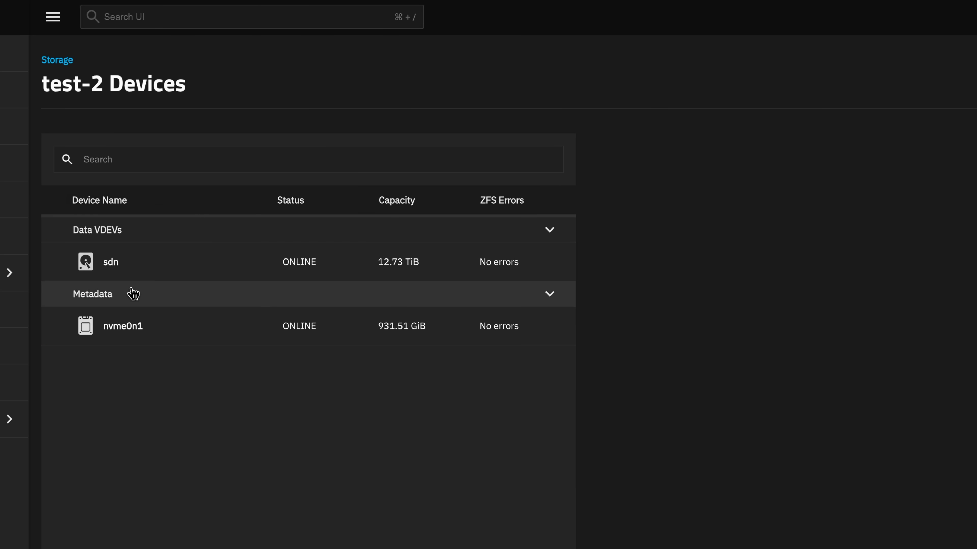
pyautogui.click(133, 272)
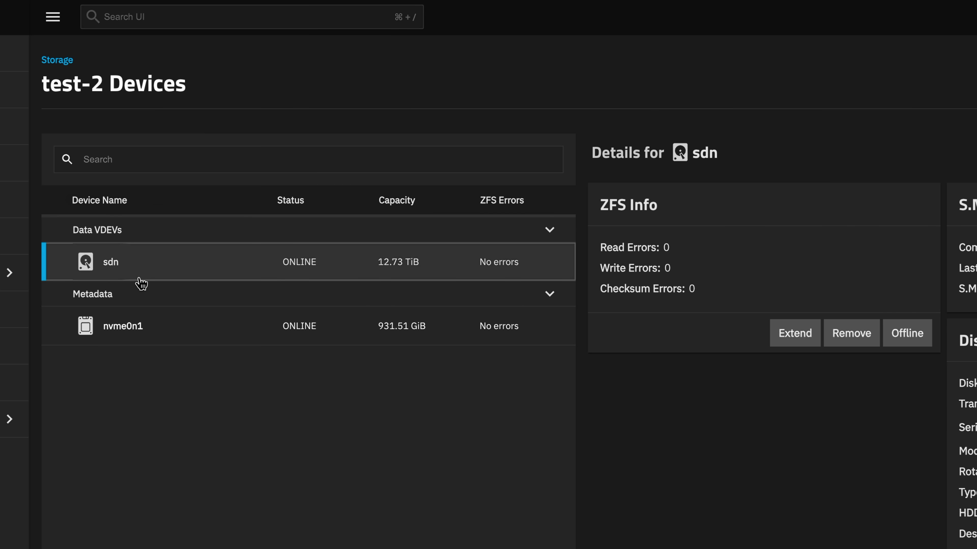
pyautogui.click(167, 332)
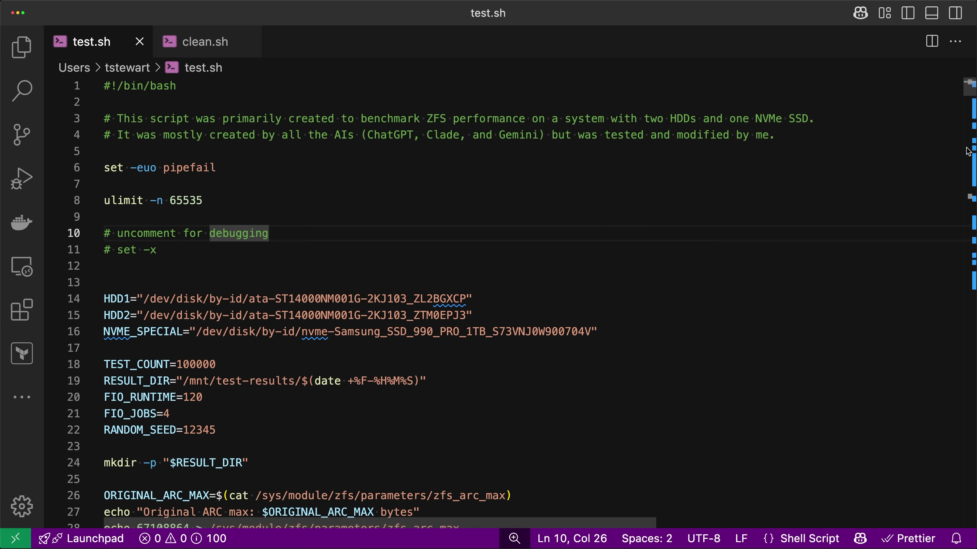
# - In Visual Studio Code, review the disk variables, test parameters and ZFS parameter recording at the start of test.sh
pyautogui.scroll(-5, 968, 151)
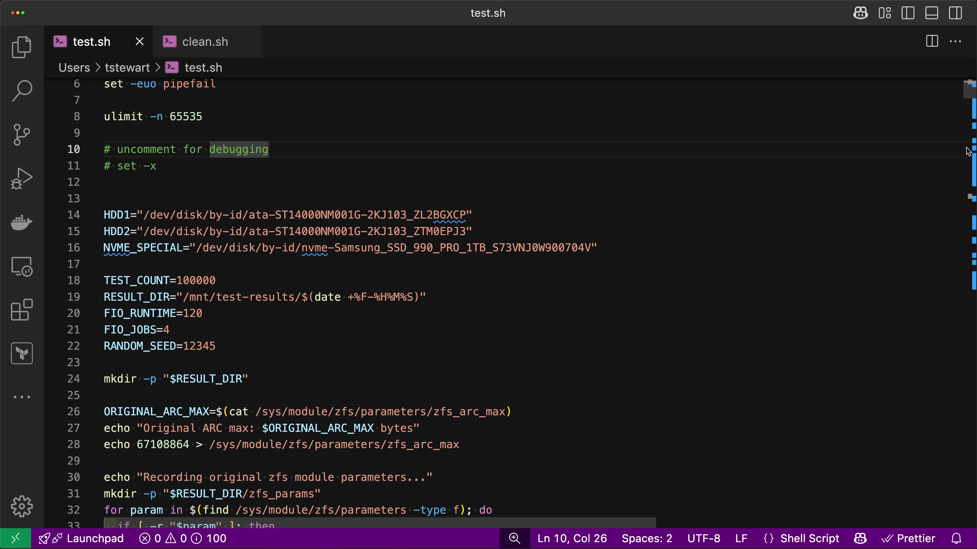
pyautogui.scroll(-3, 968, 151)
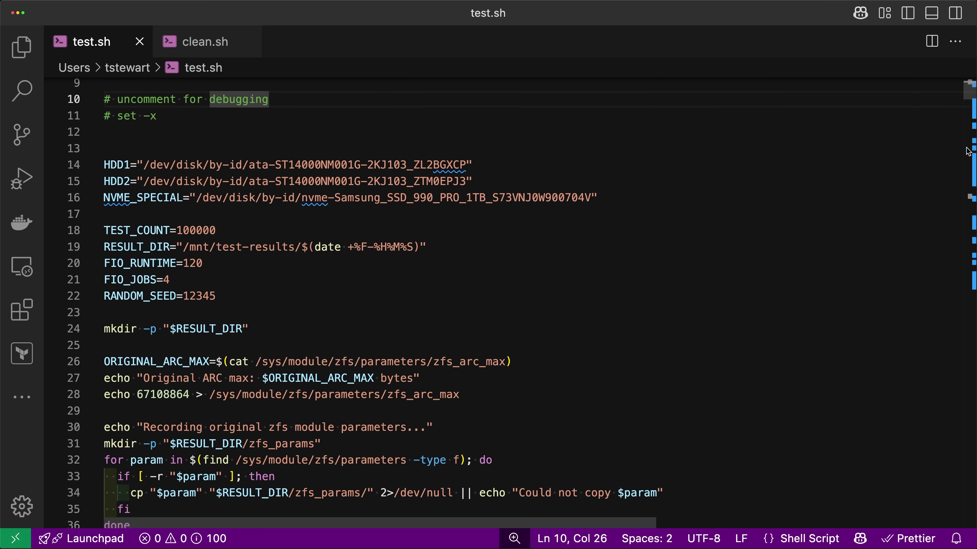
pyautogui.scroll(-1, 969, 151)
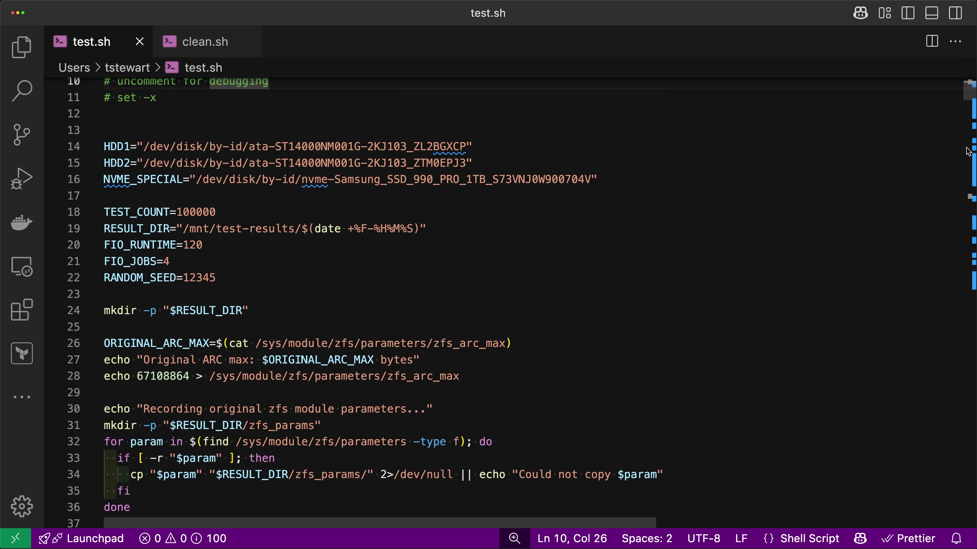